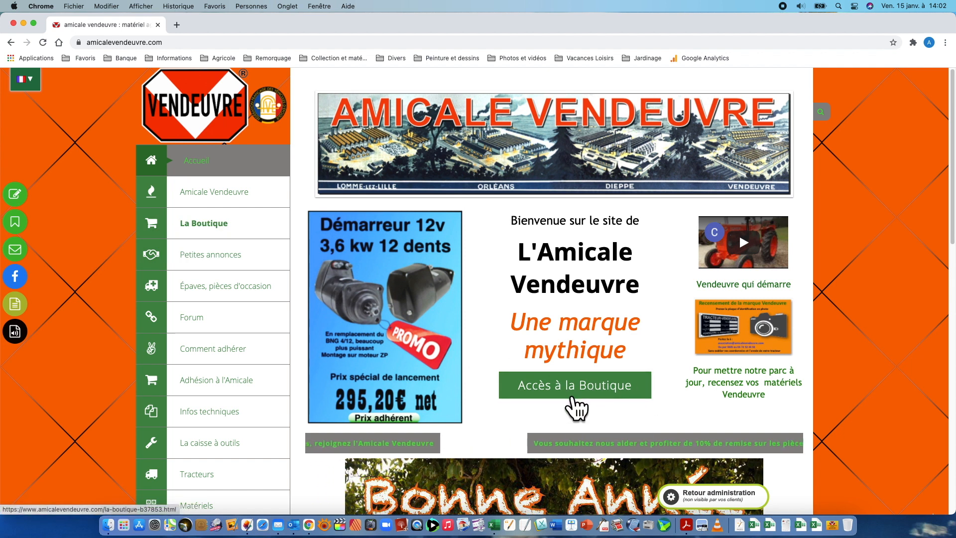
# - Open the online shop and go to its Moteur Vendeuvre parts category
pyautogui.click(586, 396)
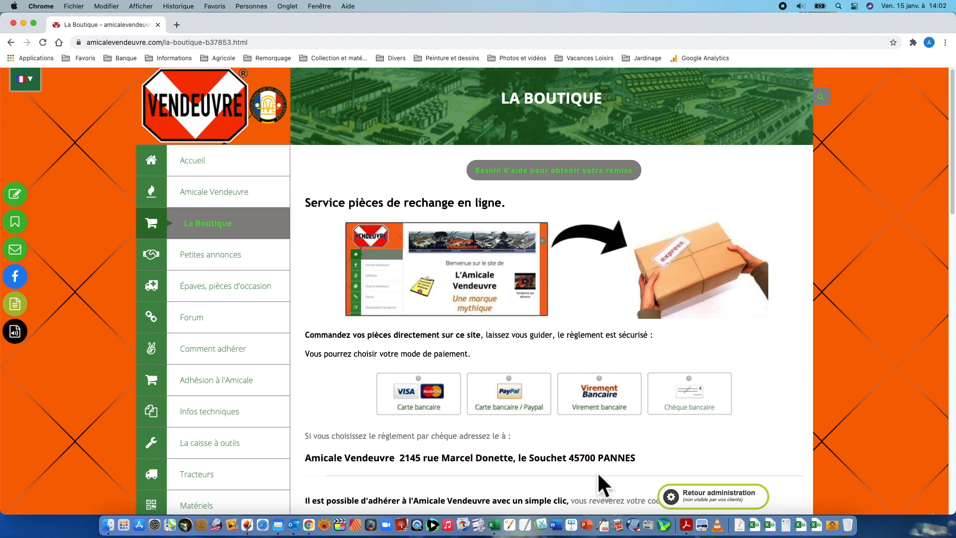
pyautogui.scroll(-5, 598, 478)
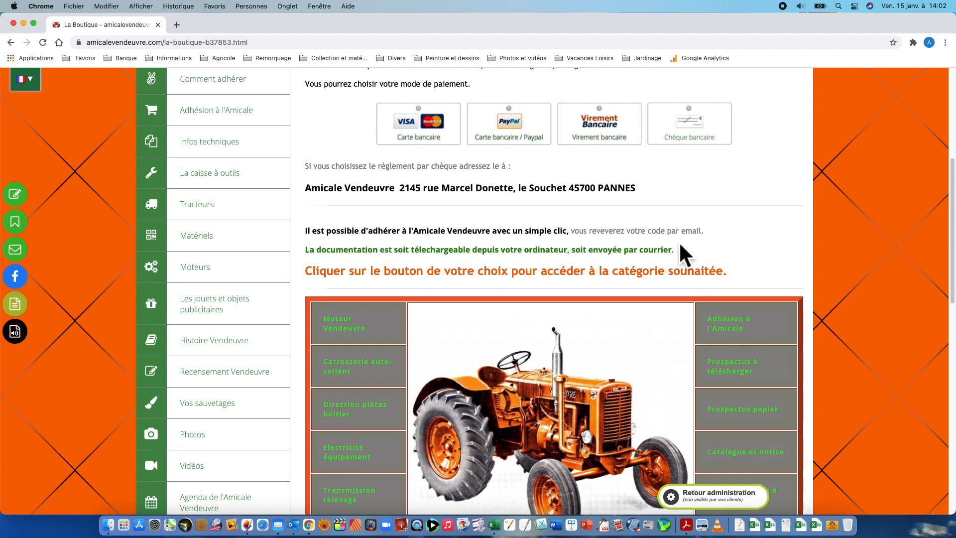
pyautogui.scroll(-4, 717, 244)
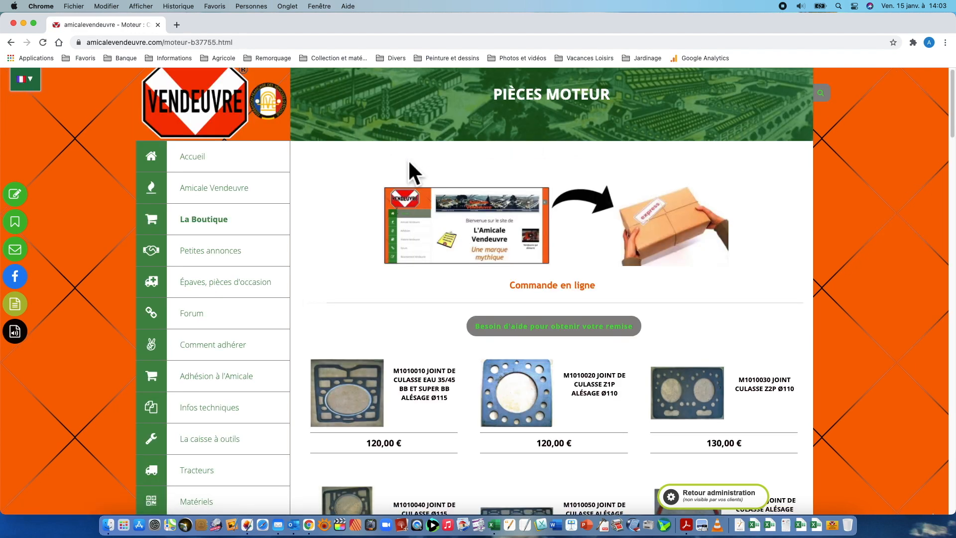
# - Look through the engine parts catalogue from the head gaskets down to the pistons and liners
pyautogui.scroll(-1, 407, 164)
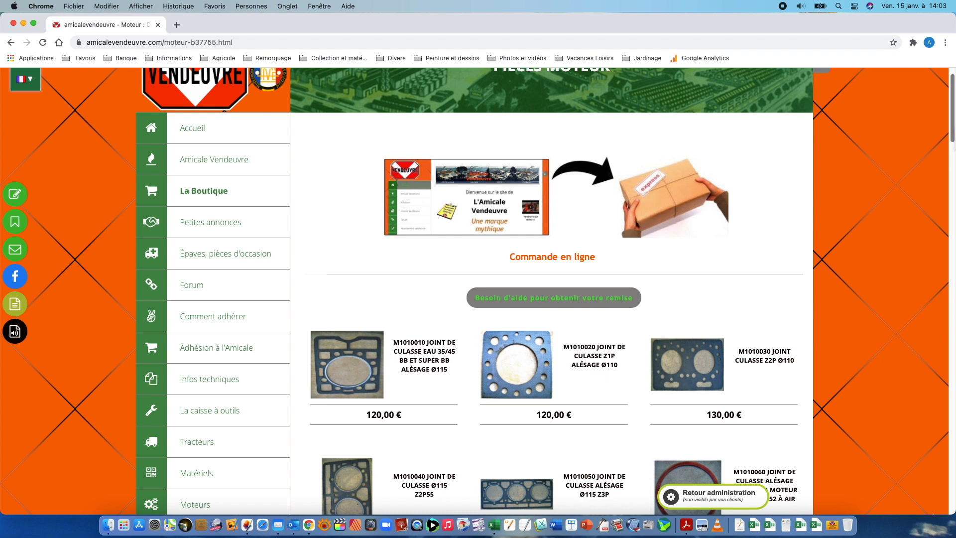
pyautogui.scroll(-5, 491, 292)
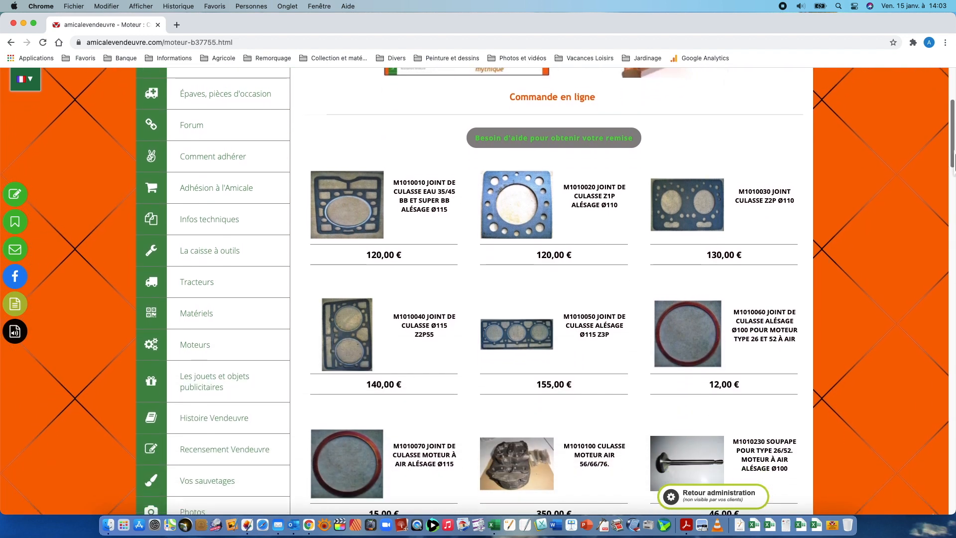
pyautogui.scroll(-2, 832, 224)
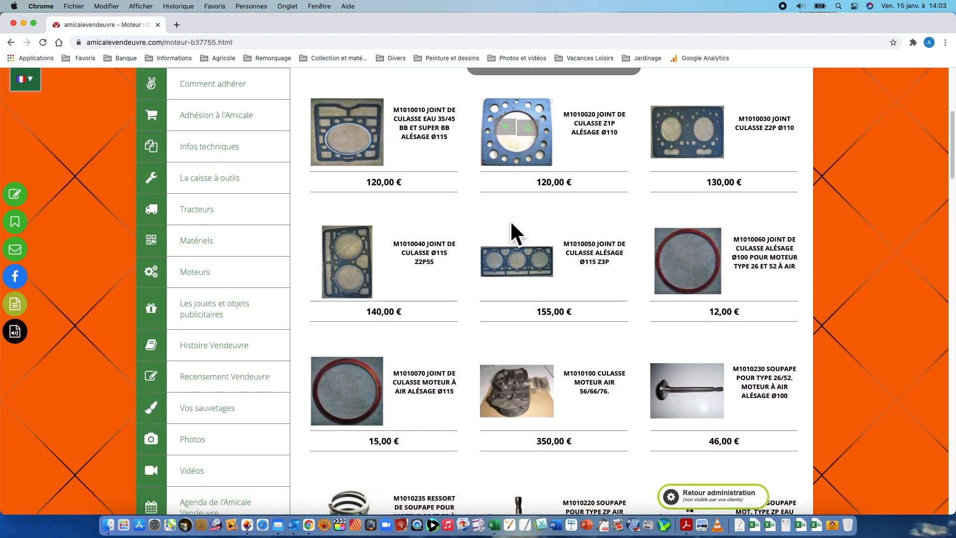
pyautogui.scroll(-3, 704, 247)
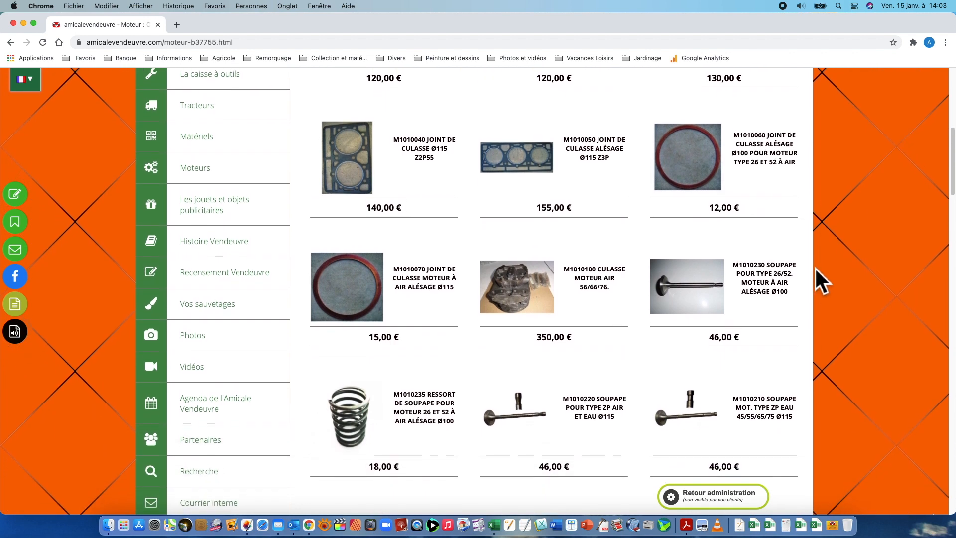
pyautogui.scroll(-3, 812, 277)
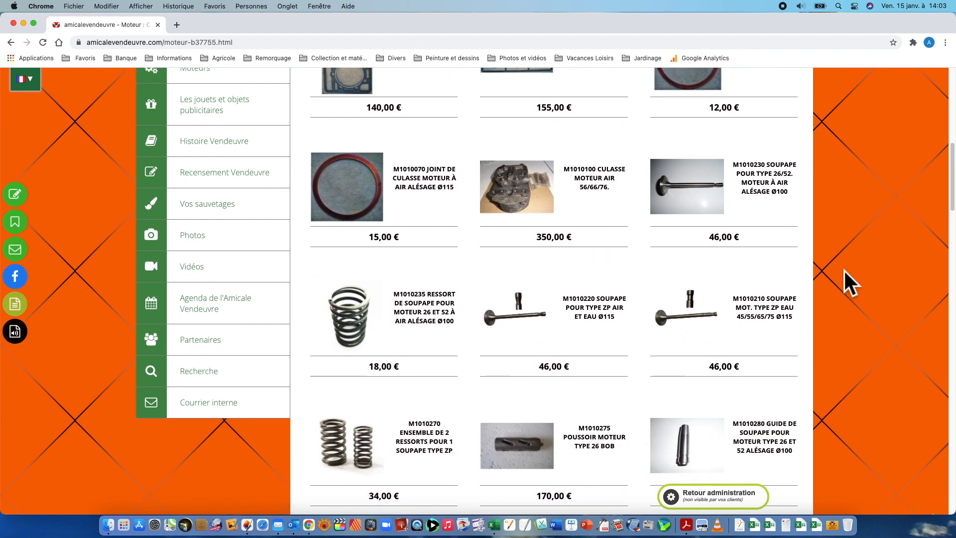
pyautogui.scroll(-5, 844, 270)
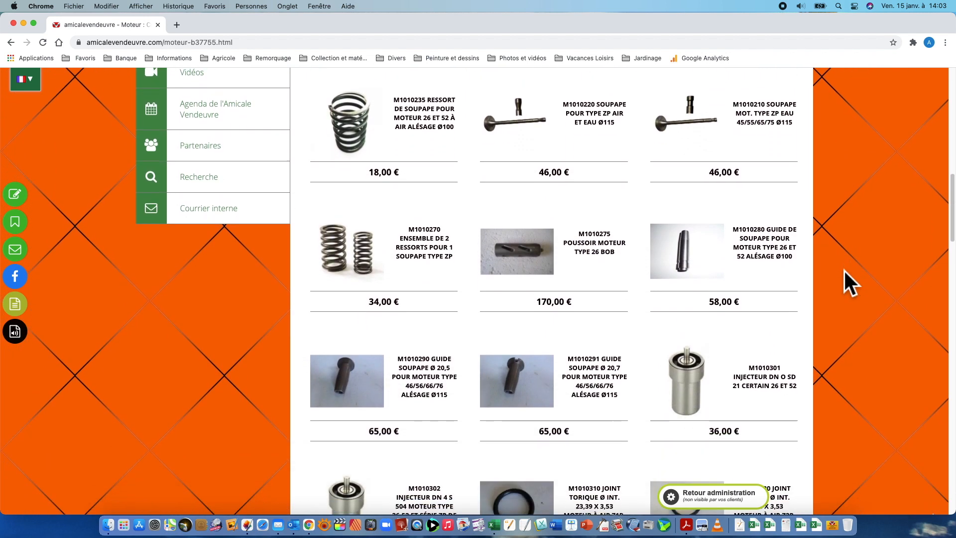
pyautogui.scroll(-5, 846, 277)
pyautogui.scroll(-6, 846, 278)
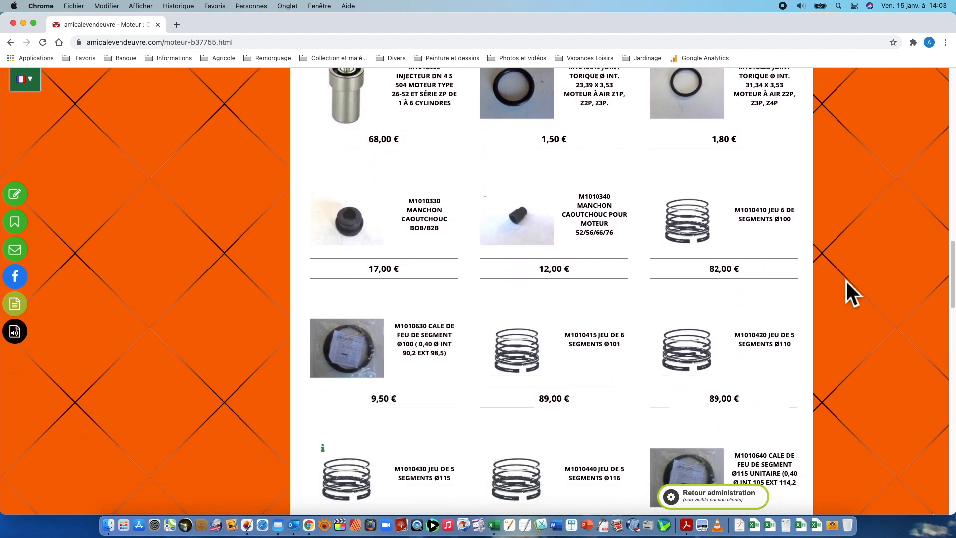
pyautogui.scroll(-3, 846, 280)
pyautogui.scroll(-3, 846, 292)
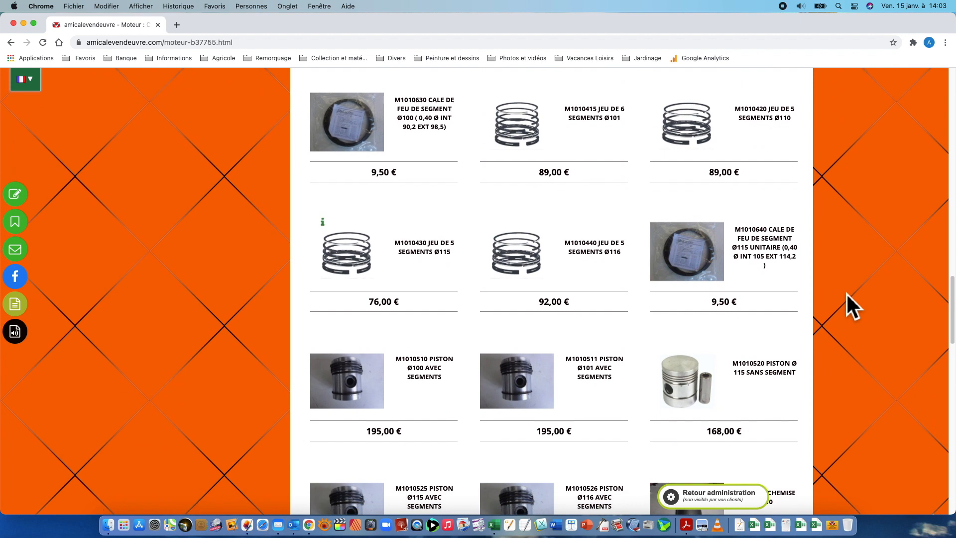
pyautogui.scroll(-4, 847, 292)
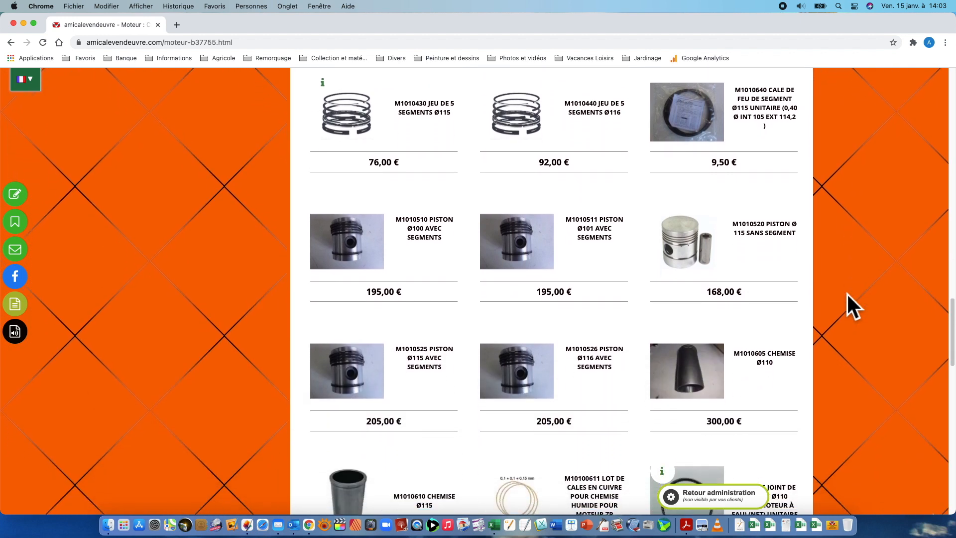
pyautogui.scroll(-1, 846, 292)
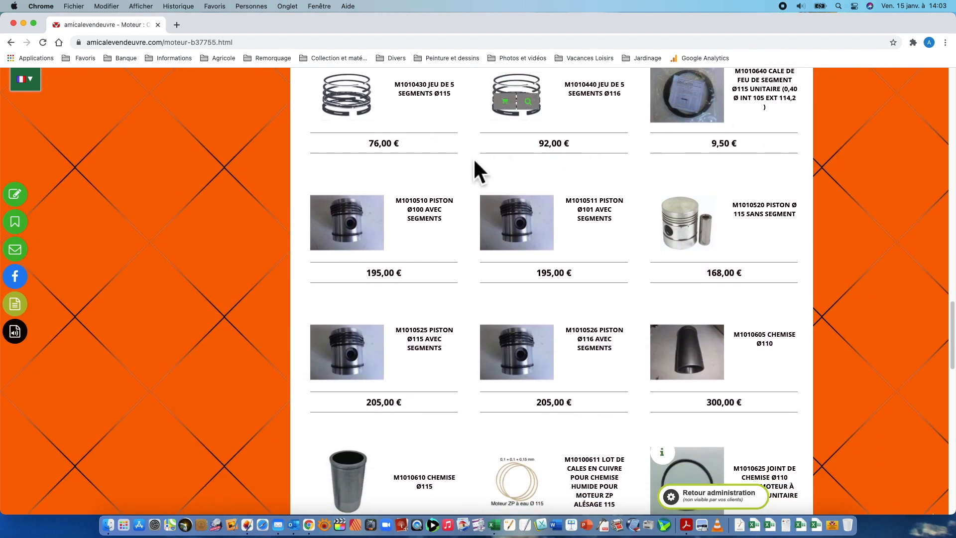
# - Open the product page of the M1010510 Piston Ø100 avec segments and view its second photo
pyautogui.moveTo(426, 242)
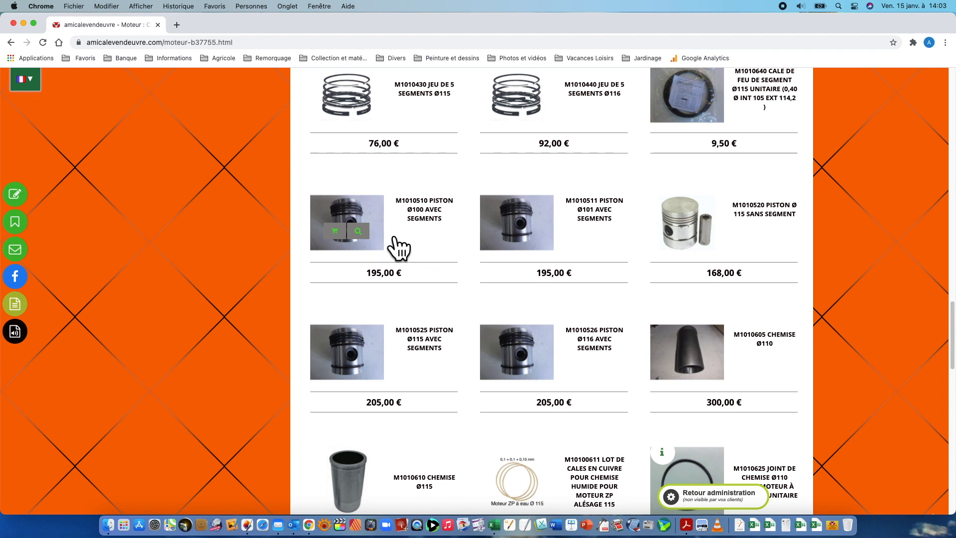
pyautogui.click(368, 236)
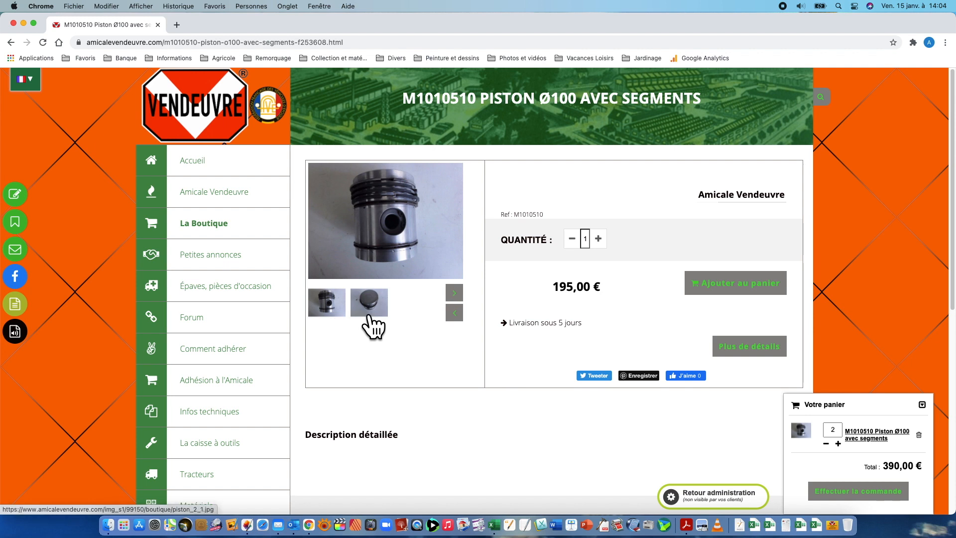
pyautogui.click(388, 314)
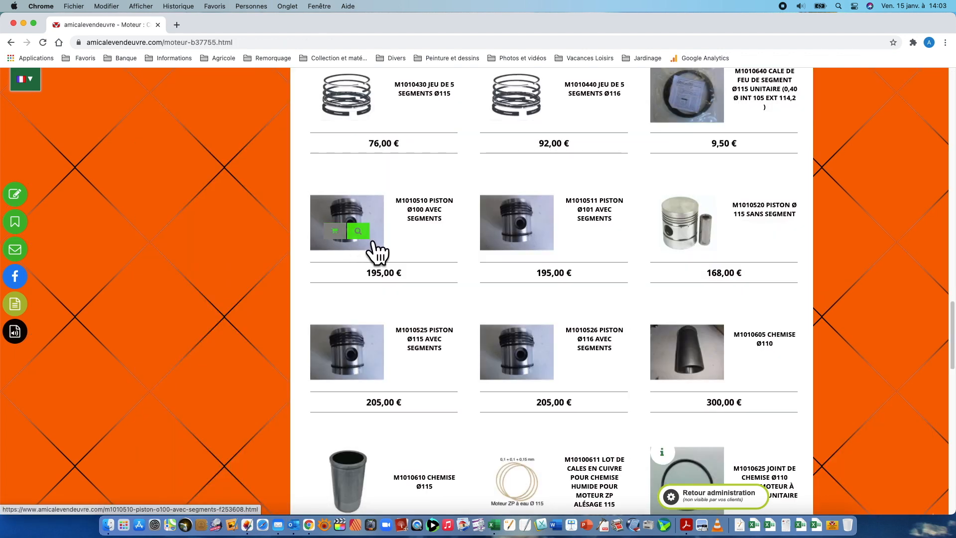
# - Put two M1010510 Ø100 pistons and two M1010060 Ø100 head gaskets for engine types 26 and 52 in the cart
pyautogui.click(339, 234)
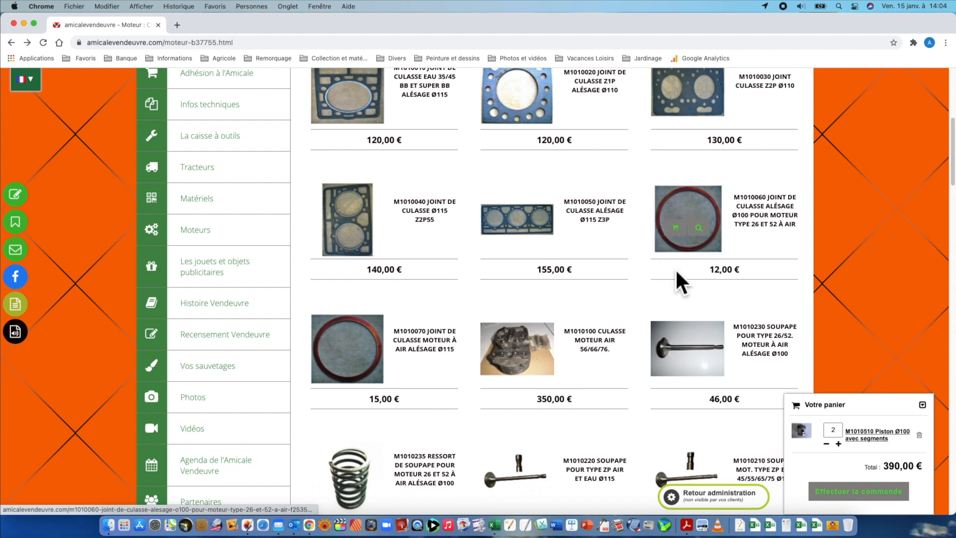
pyautogui.click(677, 227)
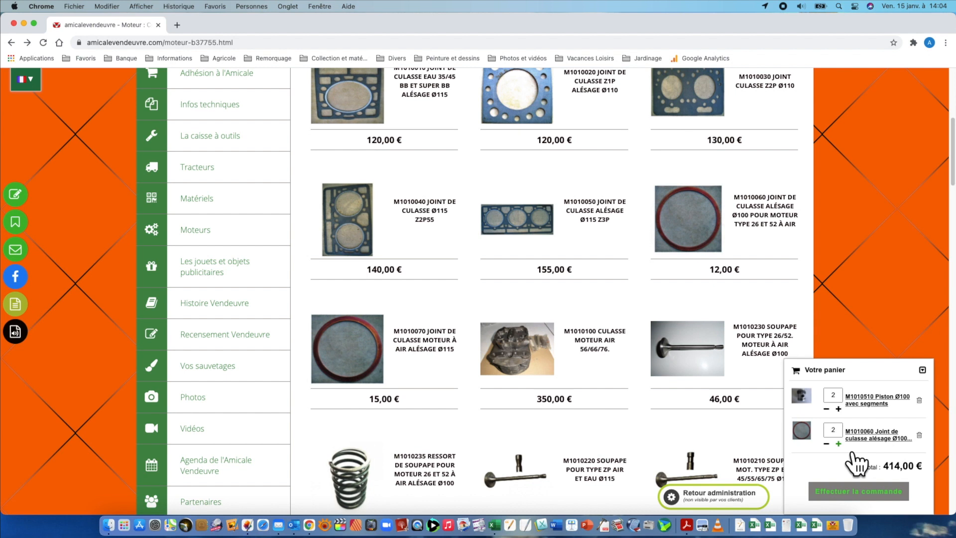
# - Add the M1010340 rubber sleeve for engines 52/56/66/76 to the cart with a quantity of 4
pyautogui.scroll(-1, 742, 252)
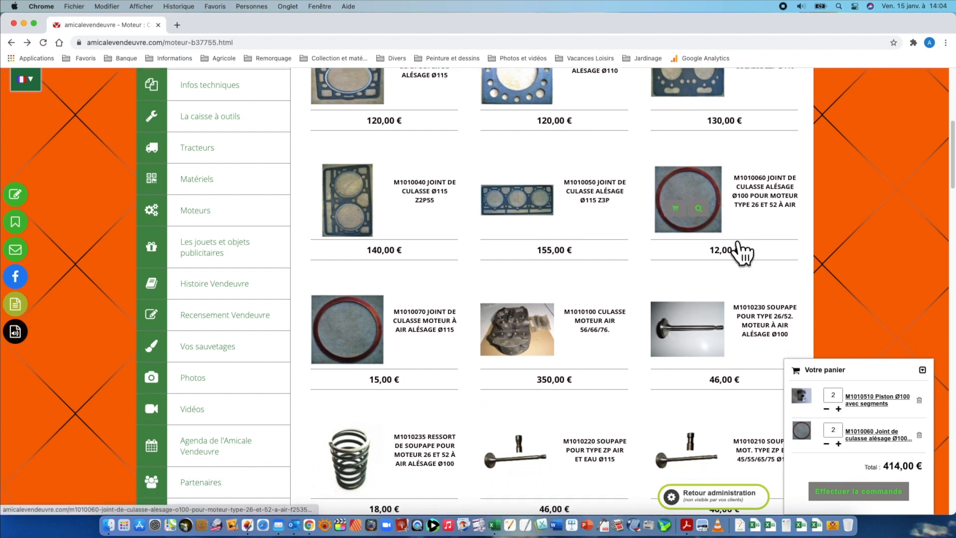
pyautogui.scroll(-4, 737, 245)
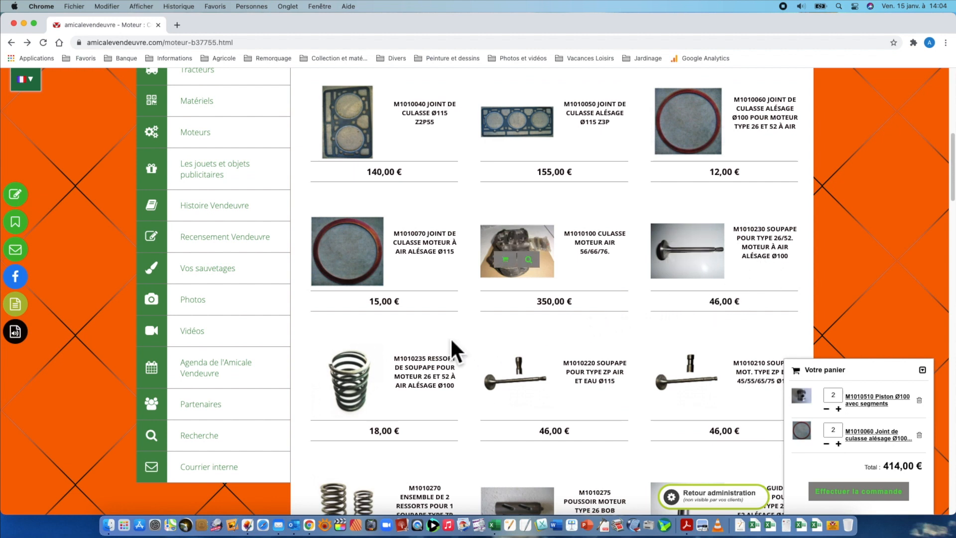
pyautogui.scroll(-15, 473, 334)
pyautogui.scroll(-5, 443, 319)
pyautogui.scroll(-5, 547, 319)
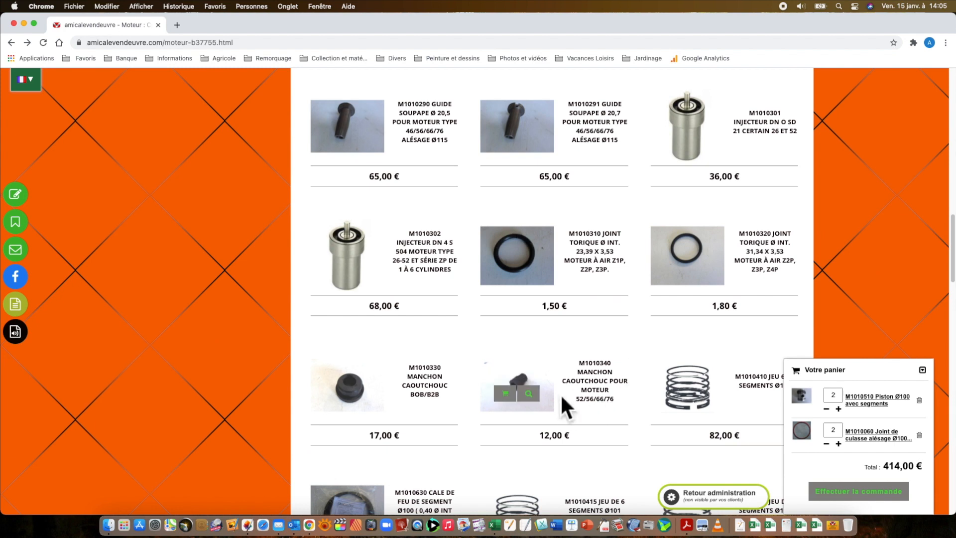
pyautogui.click(518, 402)
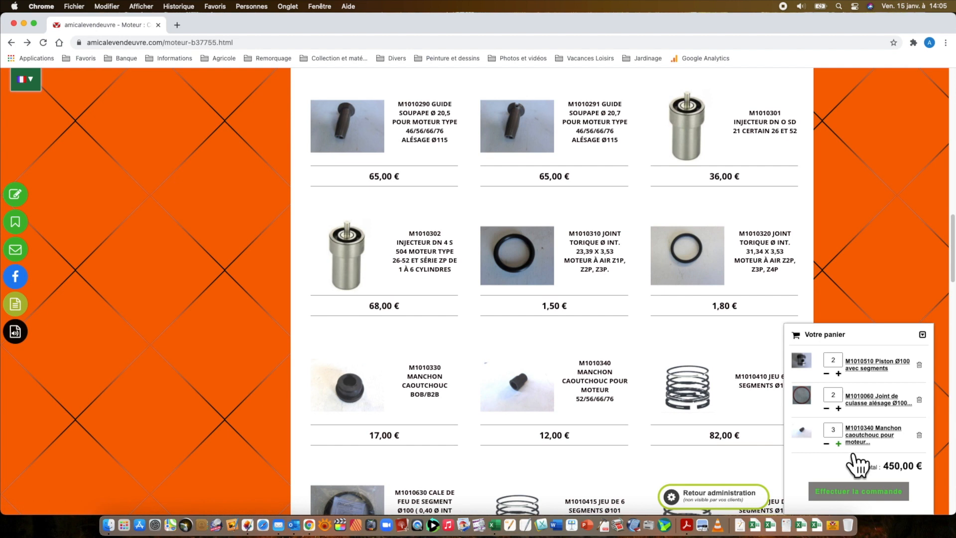
pyautogui.click(827, 443)
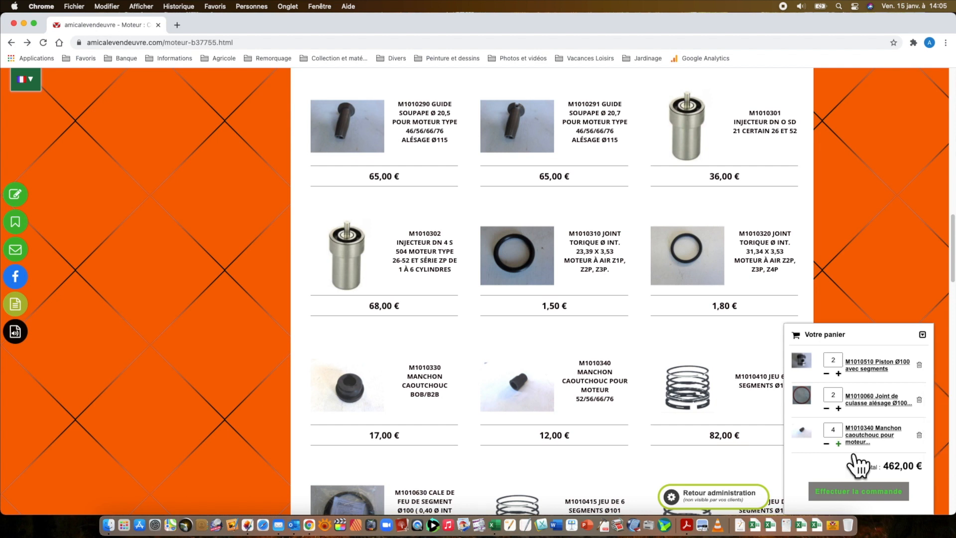
# - Add one M1010330 BOB/B2B rubber sleeve to the cart and remove it again
pyautogui.scroll(-1, 578, 339)
pyautogui.moveTo(373, 358)
pyautogui.click(340, 345)
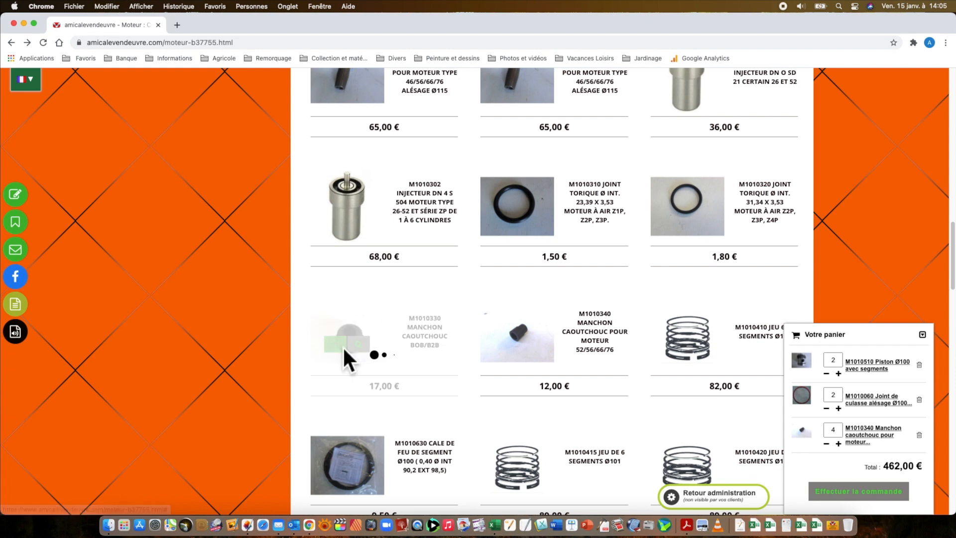
pyautogui.scroll(-3, 648, 304)
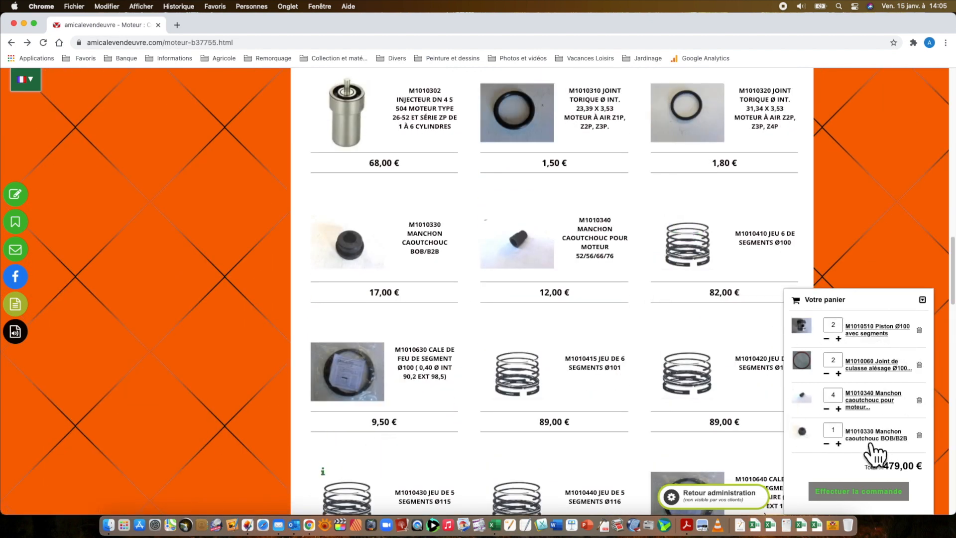
pyautogui.click(936, 445)
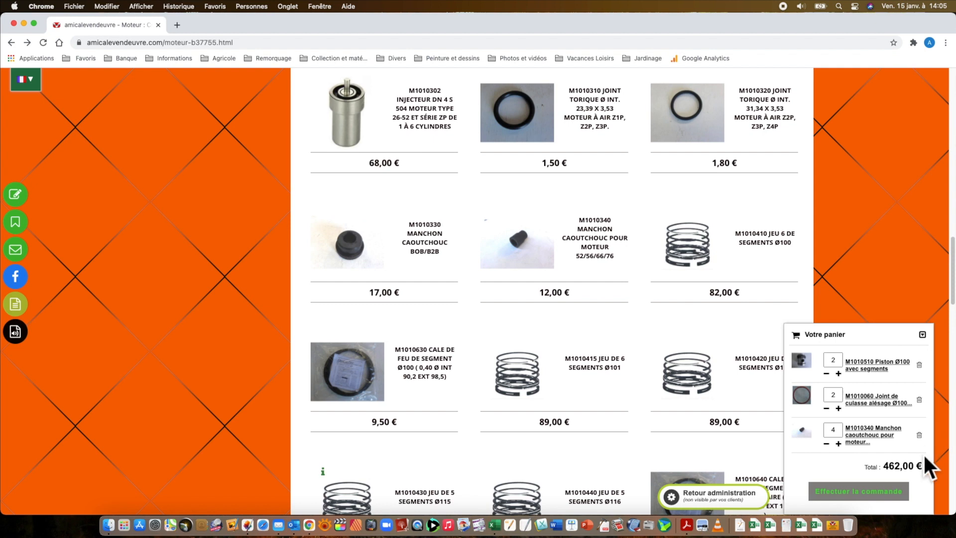
# - Proceed to the order summary and apply the saved member code in the Code de réduction field
pyautogui.click(874, 506)
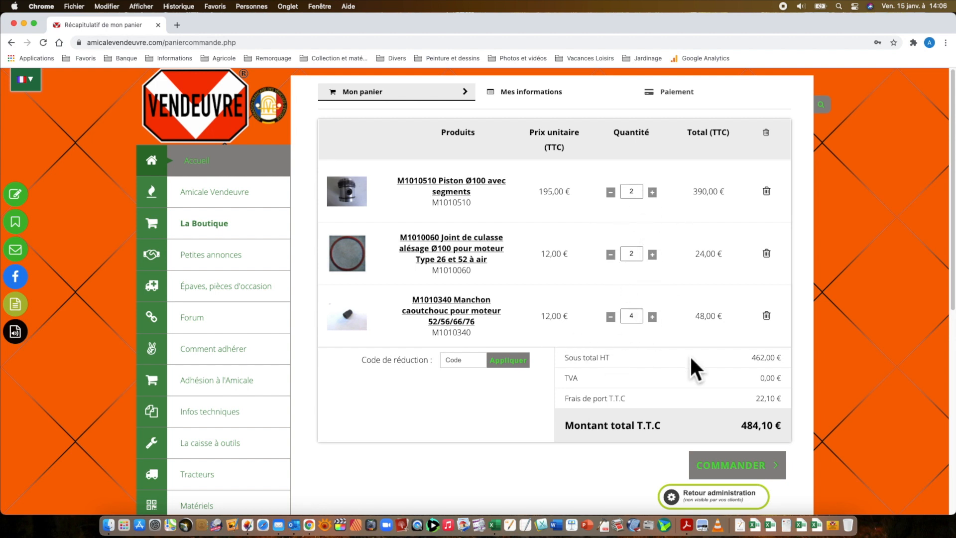
pyautogui.click(476, 369)
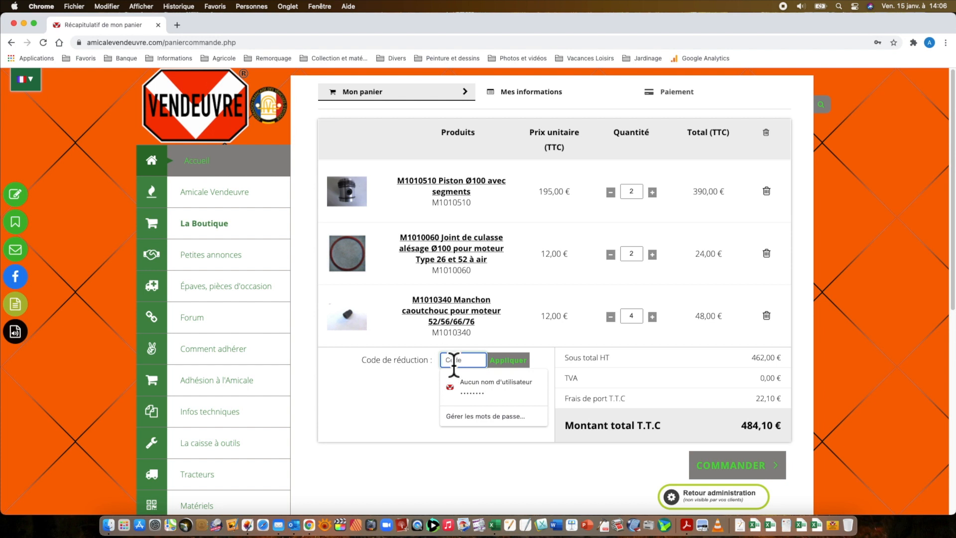
pyautogui.click(496, 385)
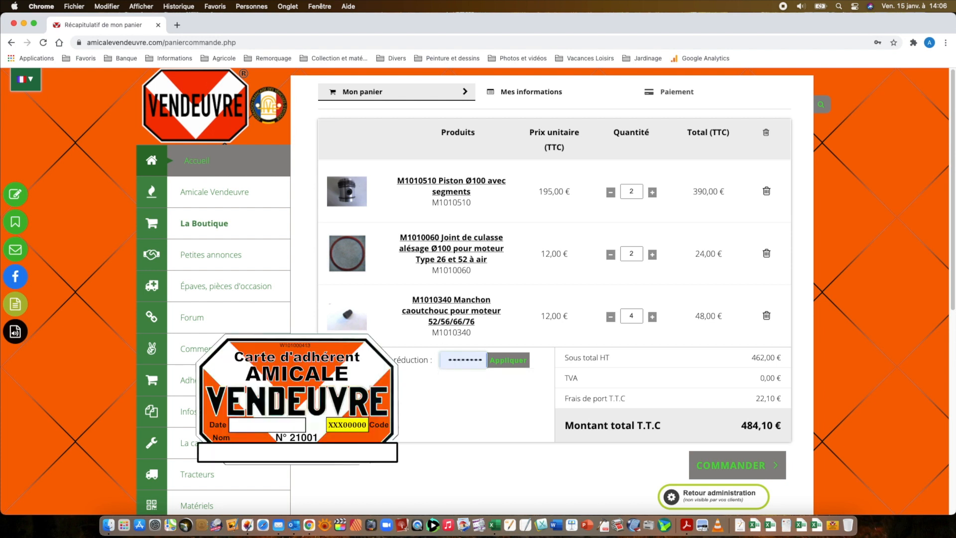
pyautogui.click(527, 370)
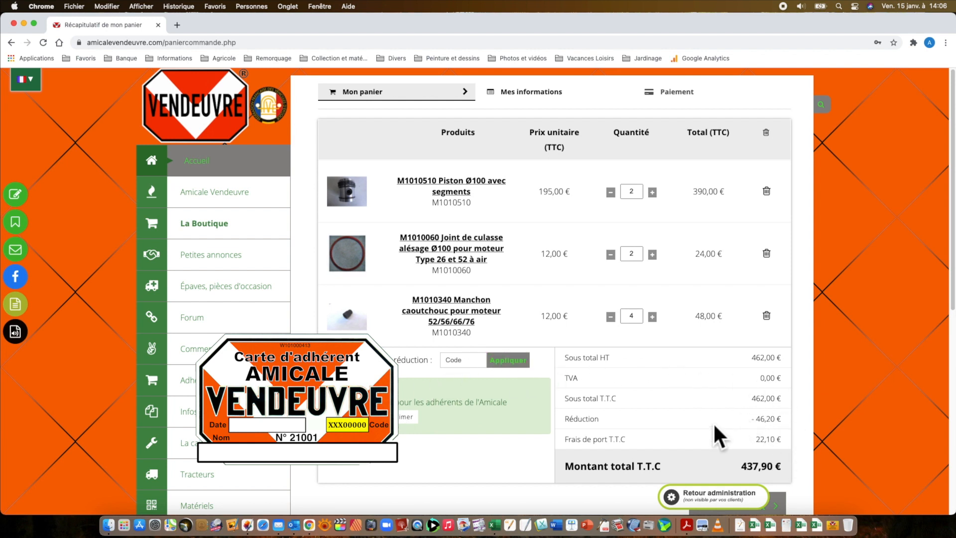
# - Validate the cart with its discount and continue to the billing information
pyautogui.scroll(-2, 707, 413)
pyautogui.scroll(-1, 707, 413)
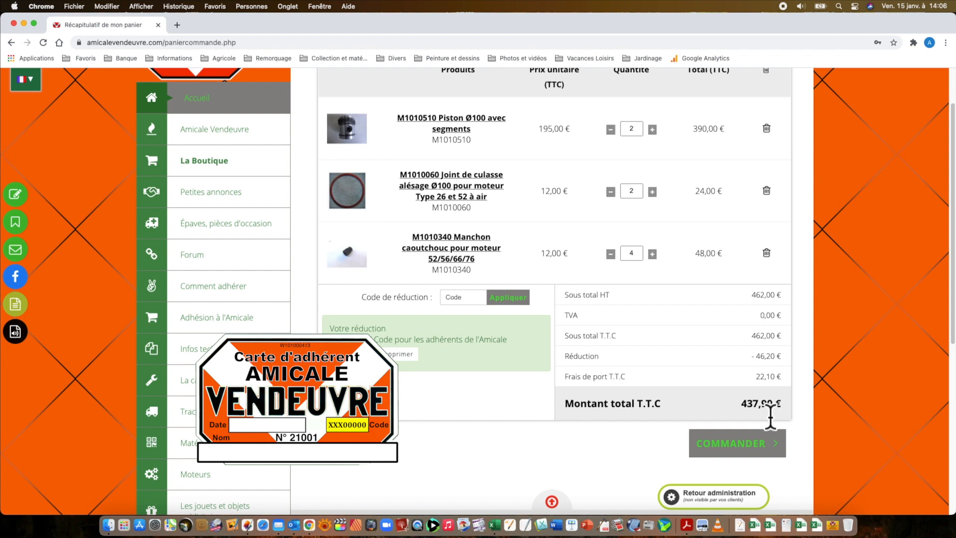
pyautogui.click(756, 447)
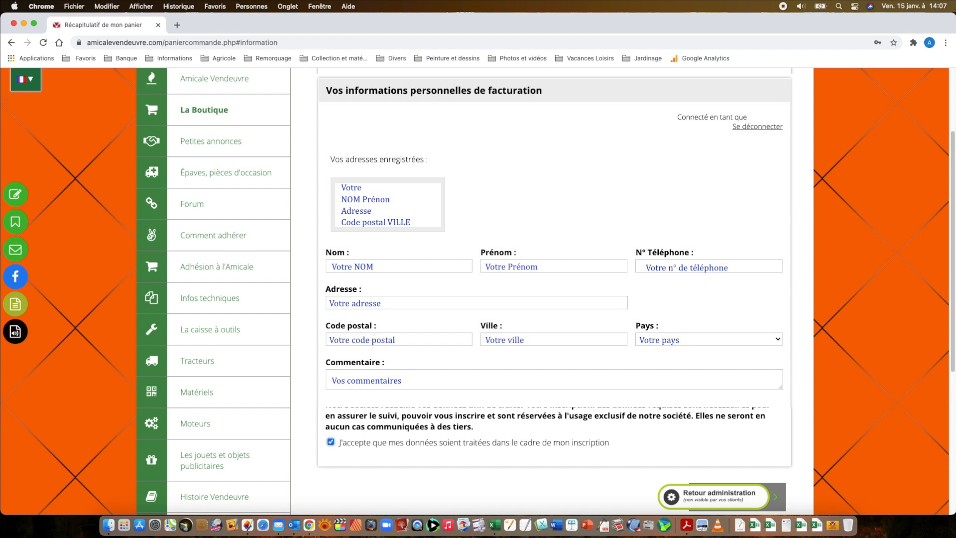
# - Submit the prefilled billing information and go to the payment method choices
pyautogui.scroll(-3, 763, 392)
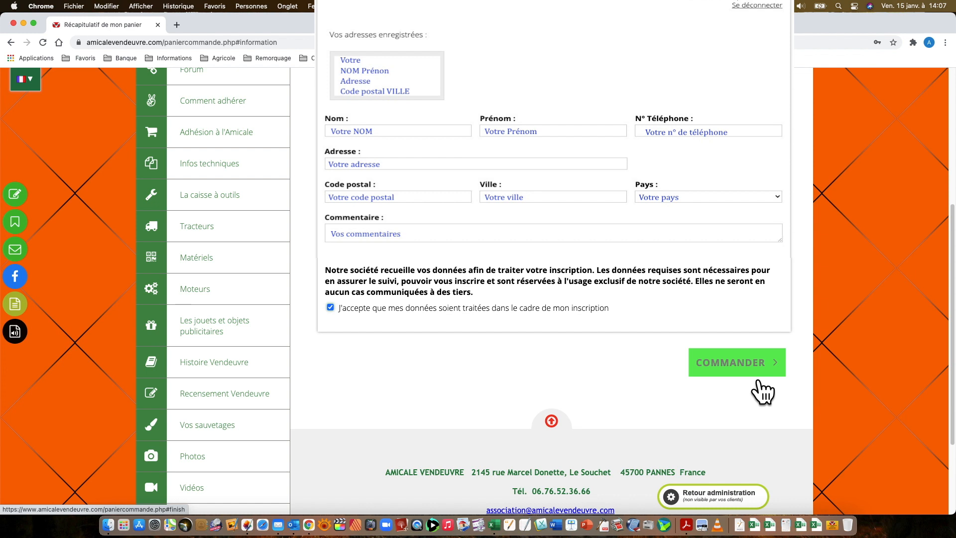
pyautogui.click(760, 383)
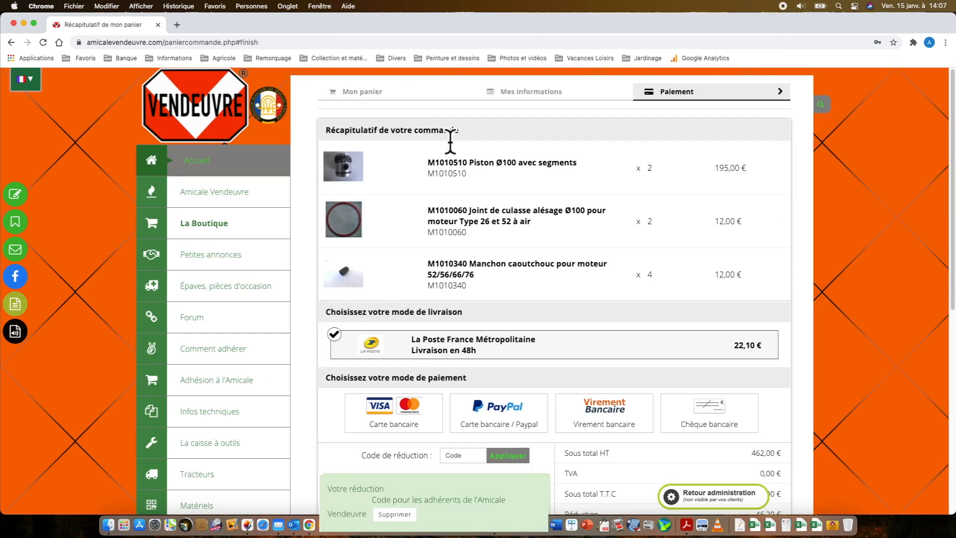
pyautogui.scroll(-5, 450, 142)
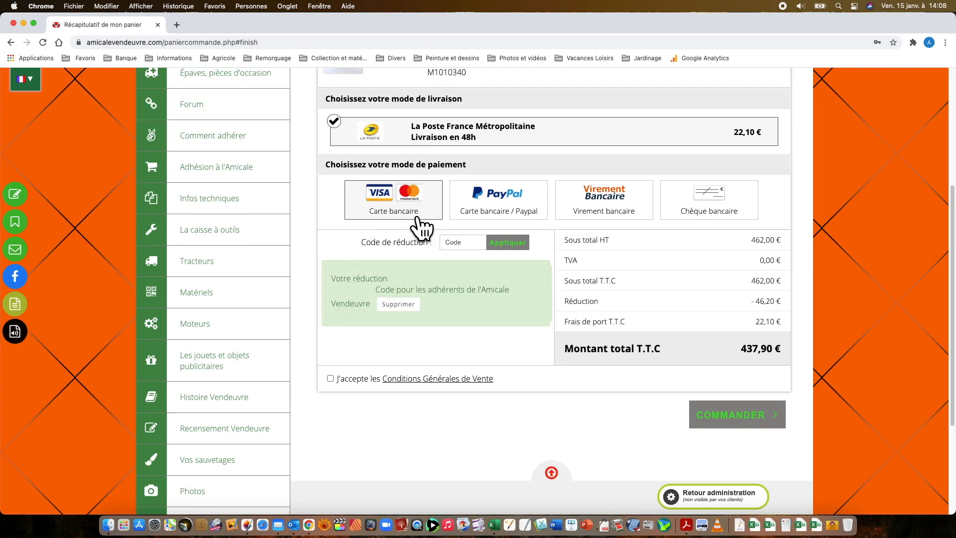
# - Try the payment methods in turn: Carte bancaire, Carte bancaire / Paypal, Virement bancaire and Chèque bancaire
pyautogui.click(421, 228)
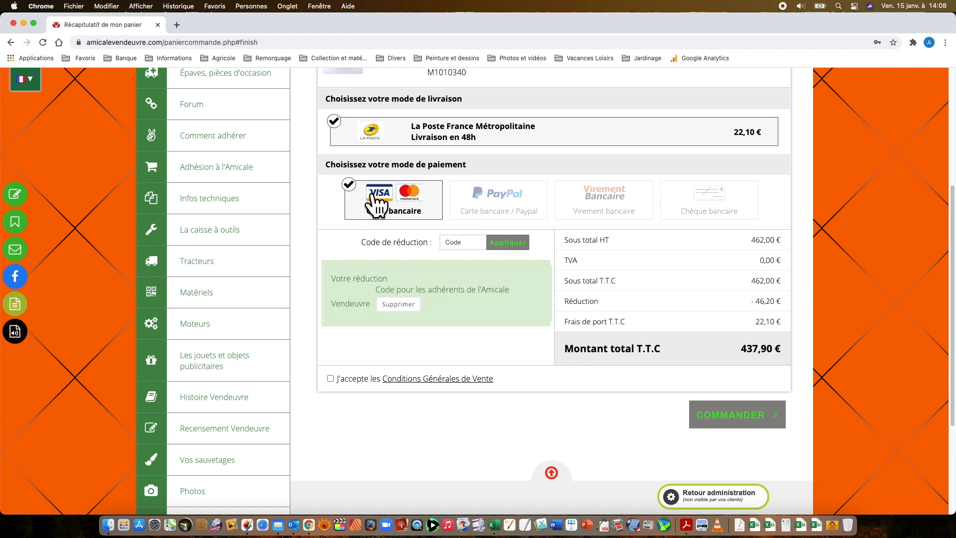
pyautogui.click(509, 216)
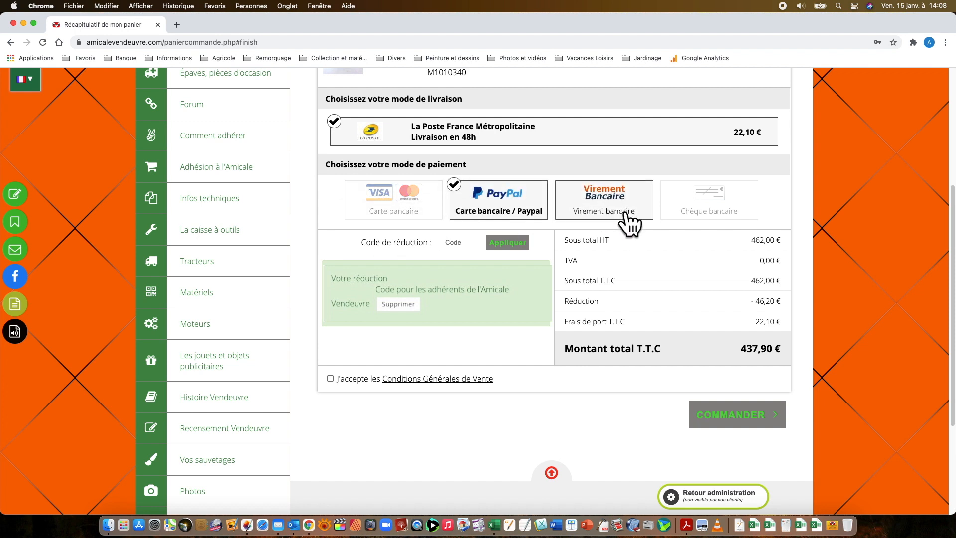
pyautogui.click(590, 199)
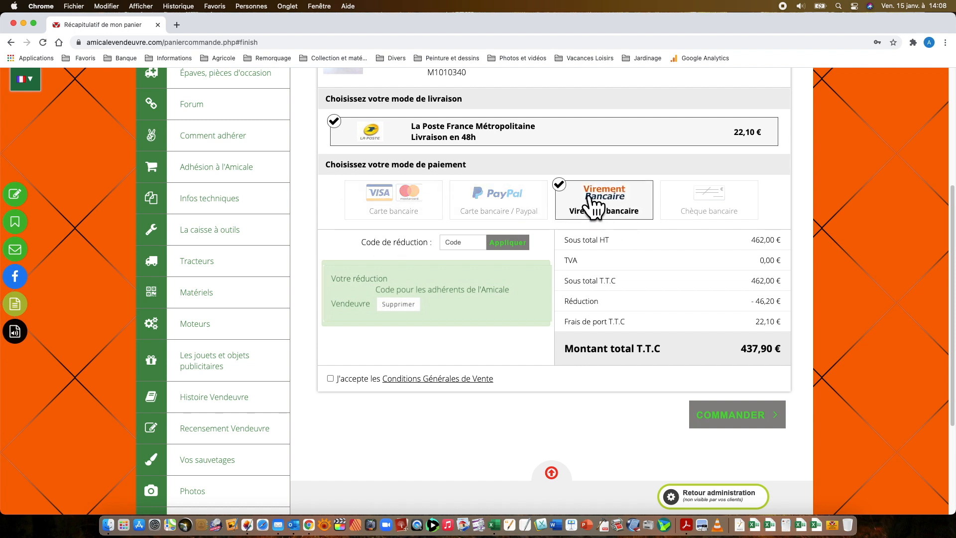
pyautogui.click(726, 228)
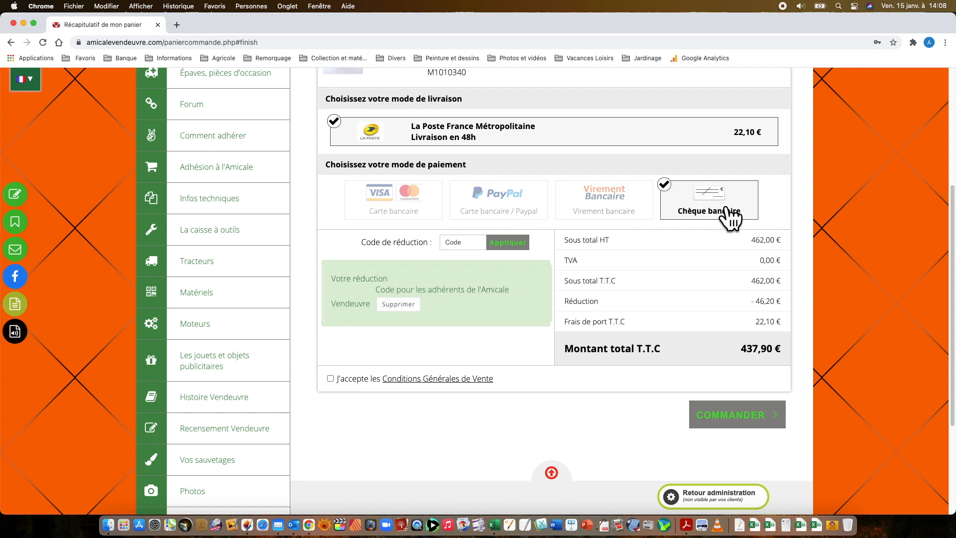
# - Place the order by Carte bancaire with the Conditions Générales de Vente accepted, and again by Carte bancaire / Paypal
pyautogui.click(423, 217)
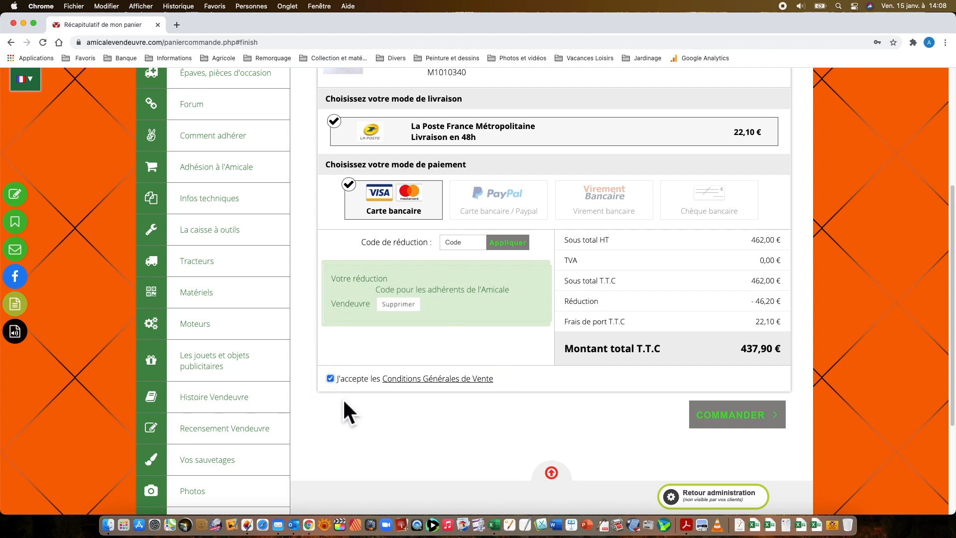
pyautogui.click(760, 426)
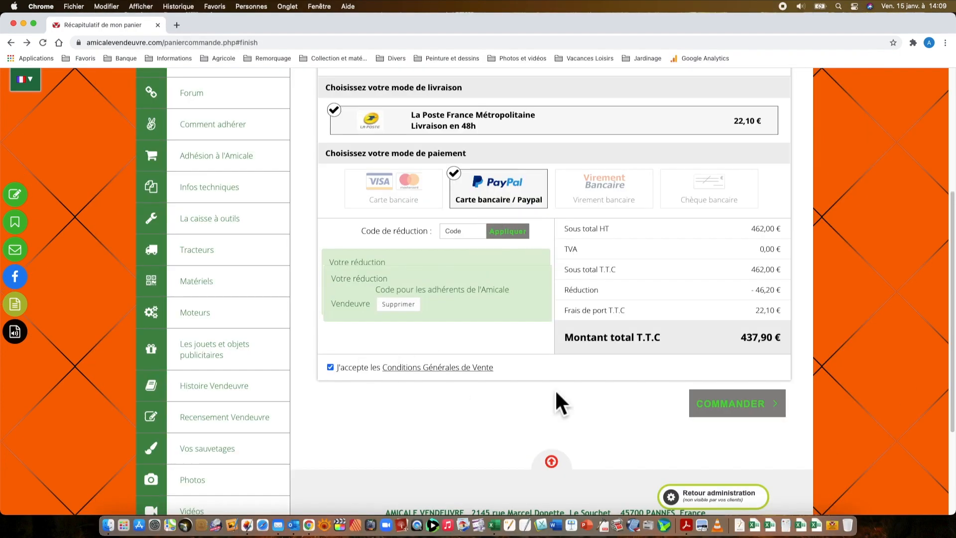
pyautogui.click(748, 415)
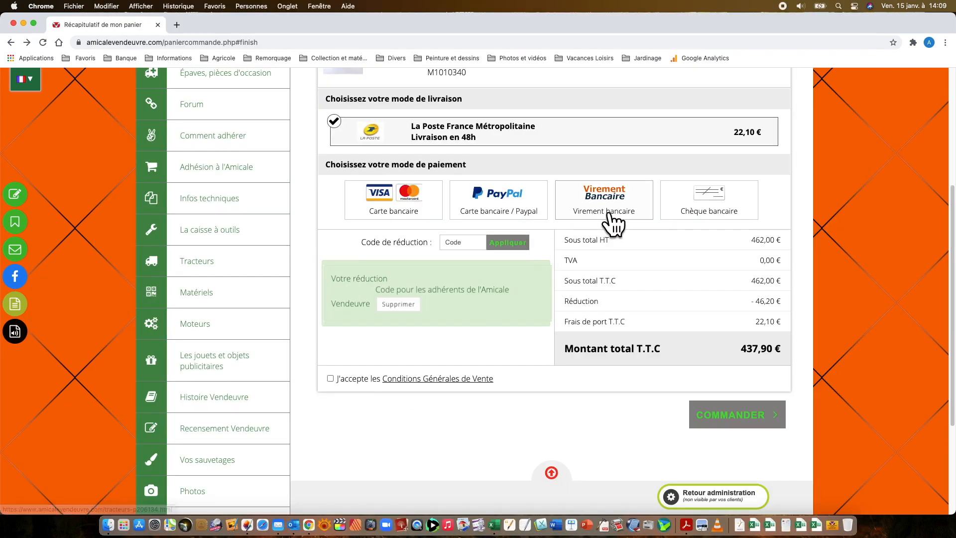
# - Place the order by Virement bancaire with the Conditions Générales de Vente accepted, and again by Chèque bancaire
pyautogui.click(611, 212)
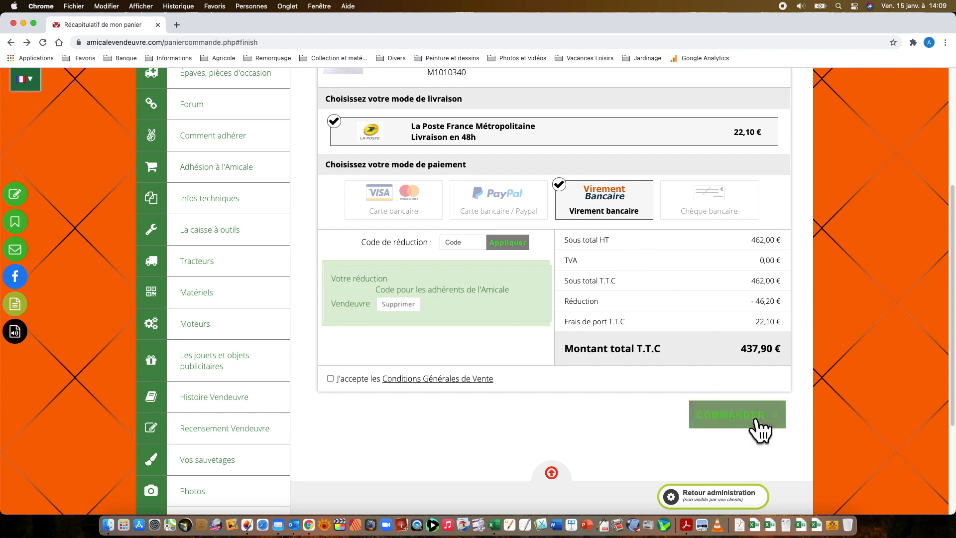
pyautogui.click(331, 378)
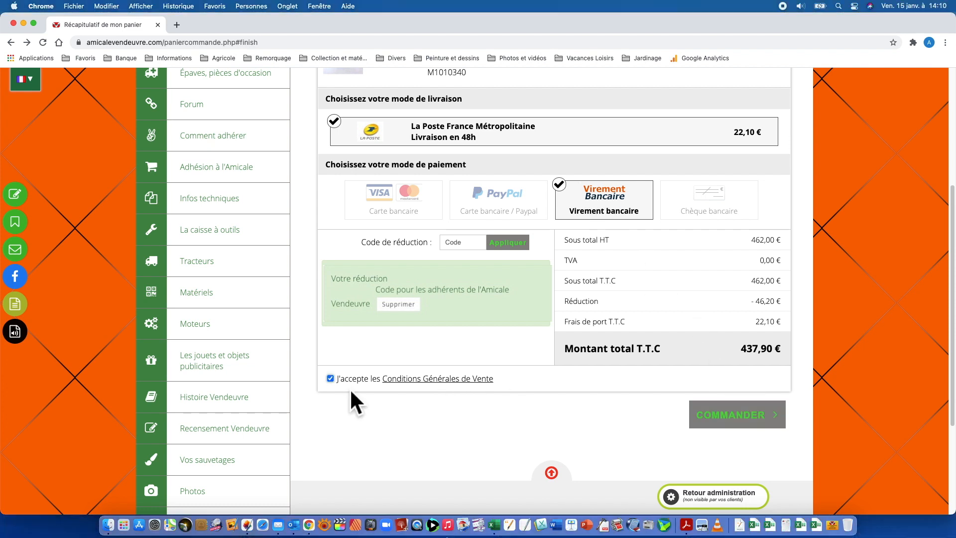
pyautogui.click(754, 438)
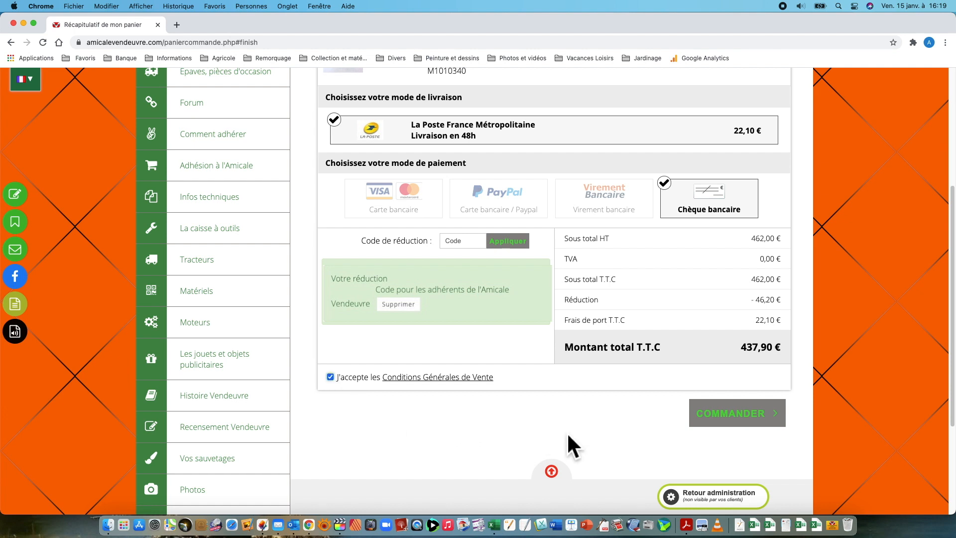
pyautogui.click(777, 424)
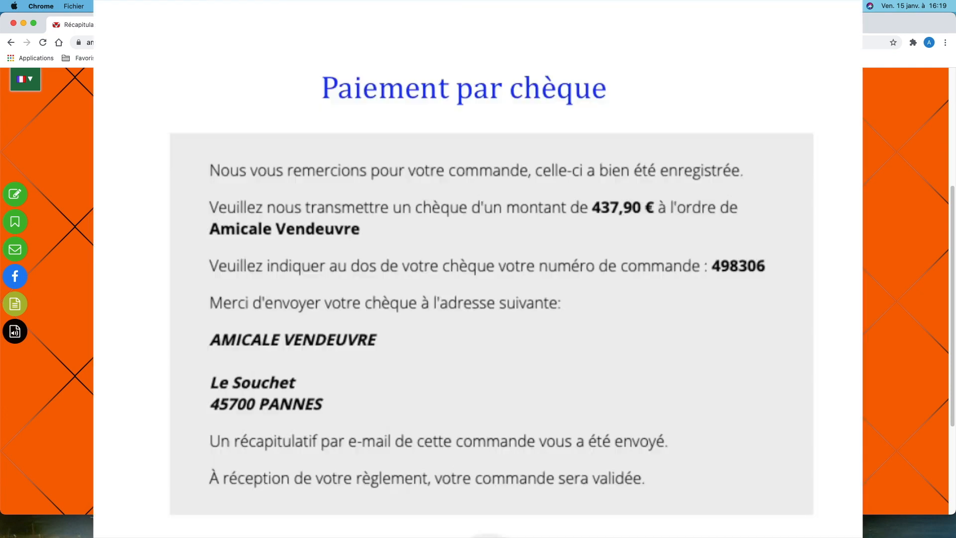